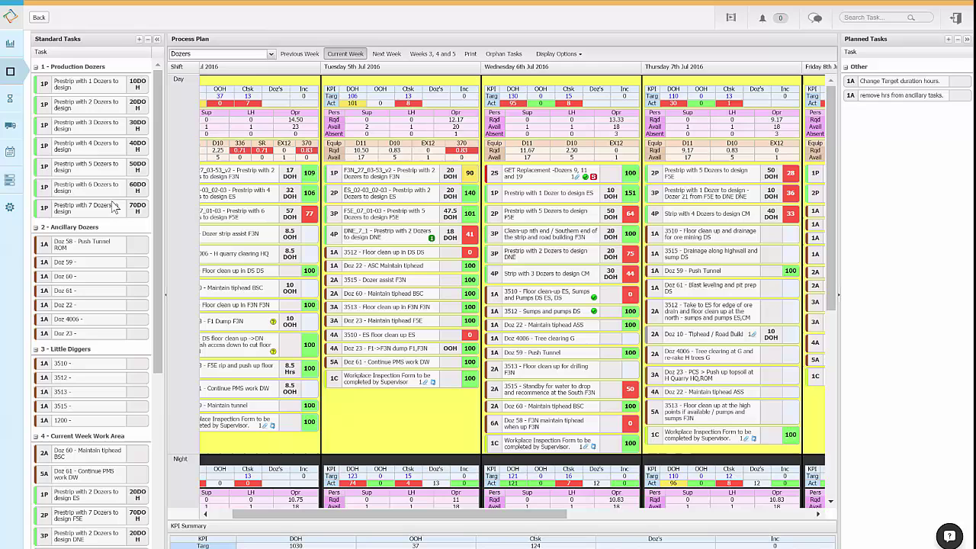
Schedule Prestrip with 7 Dozers and the remove-hrs task on Tuesday's day shift, and move Doz 58 there from Wednesday.
left_click_drag(109, 210, 340, 411)
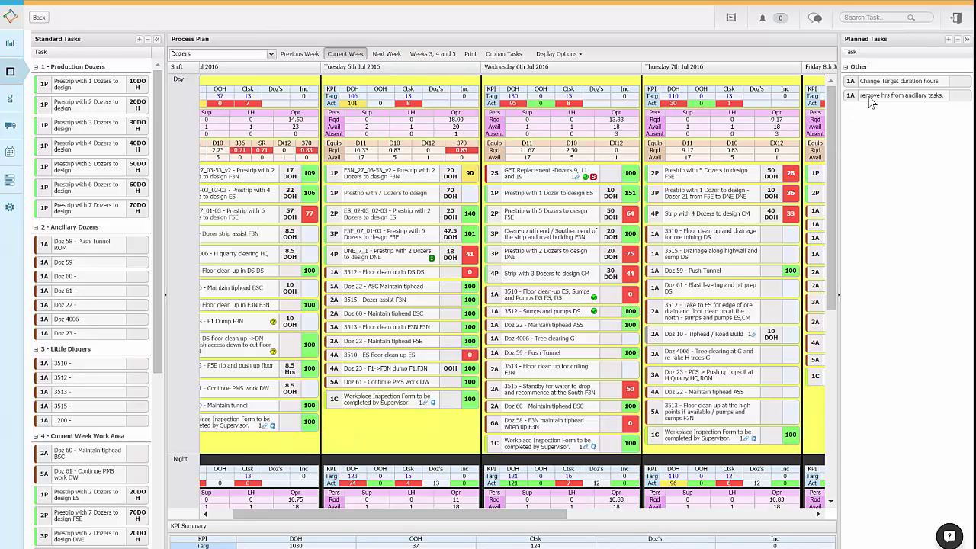
left_click_drag(868, 96, 352, 431)
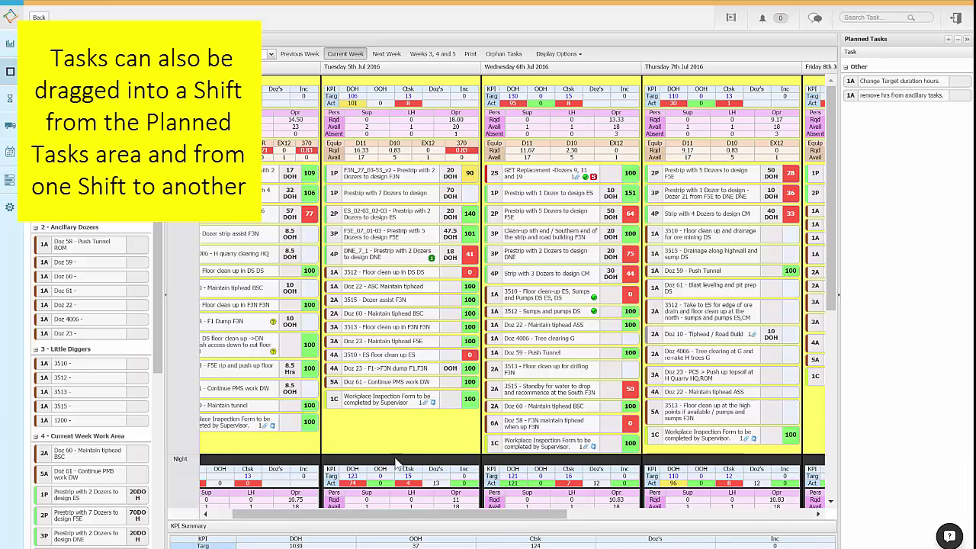
left_click_drag(534, 424, 353, 432)
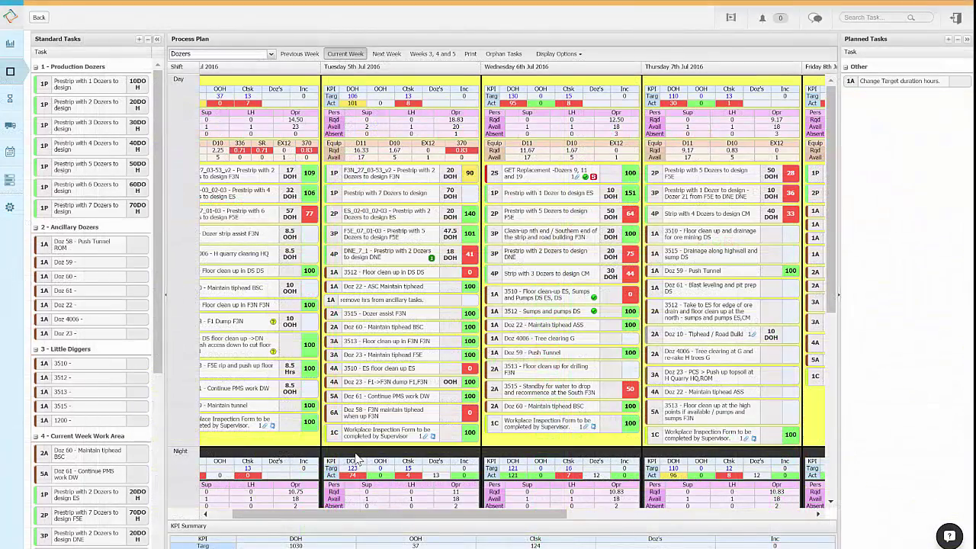
Dismiss Wednesday's shift menu, then show the context menu for the first Production Dozers standard task.
right_click(513, 440)
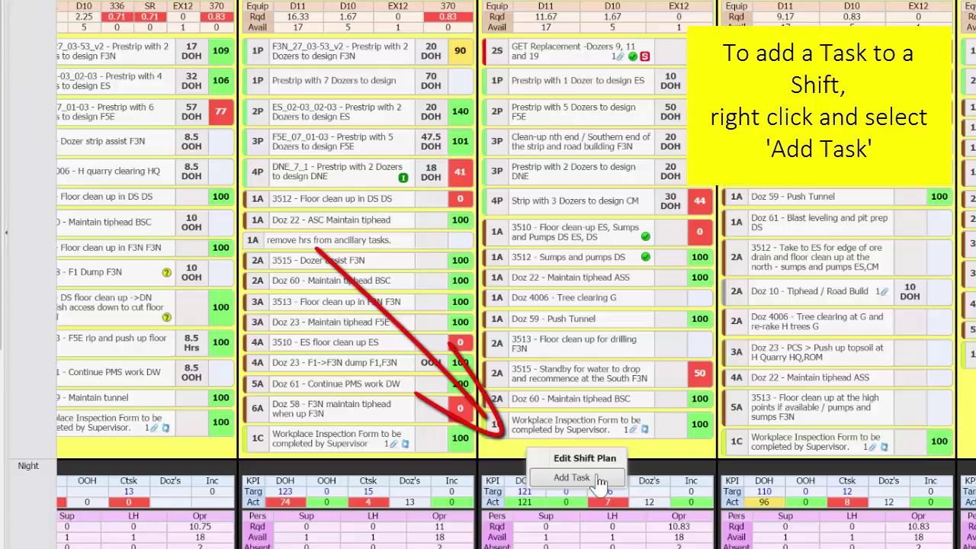
left_click(600, 480)
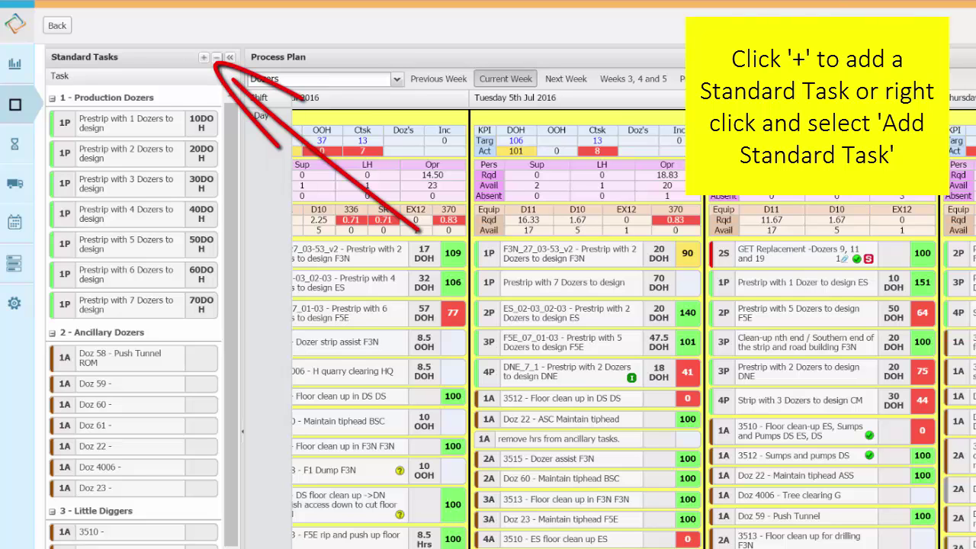
right_click(199, 127)
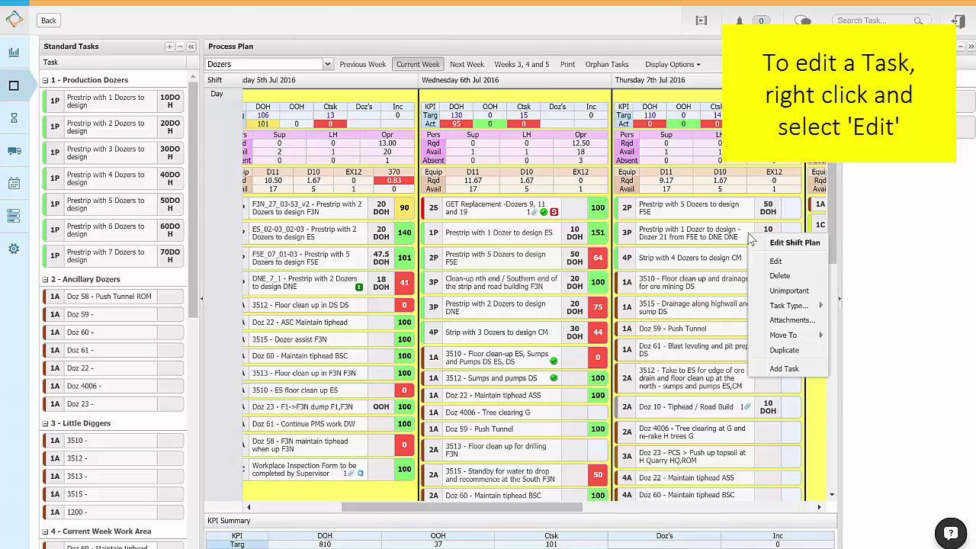
Edit the Thursday task 'Prestrip with 1 Dozer to design - Dozer 21 from F5E to DNE'.
left_click(777, 263)
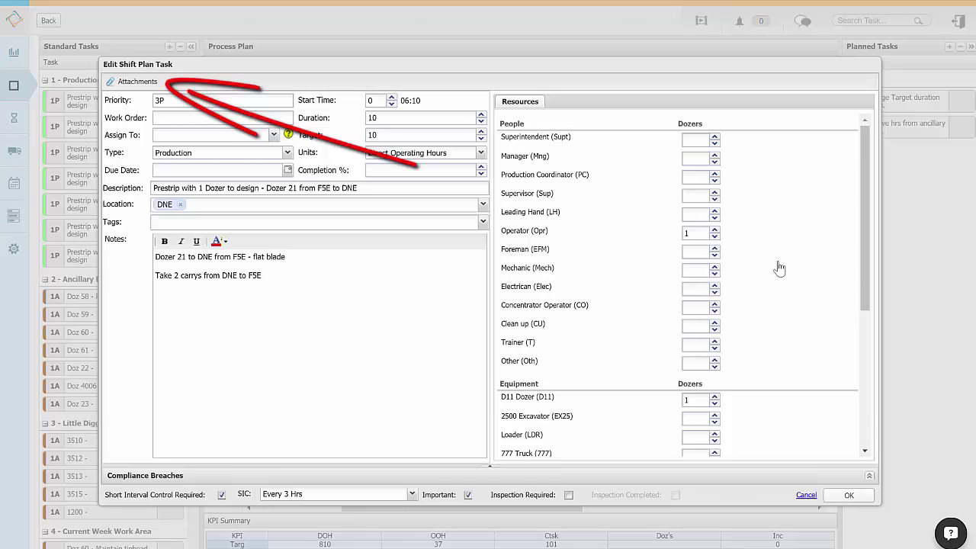
Upload 'FRM-GET Replacement Request - Mining Department' as an attachment on the Dozer 21 task.
left_click(135, 82)
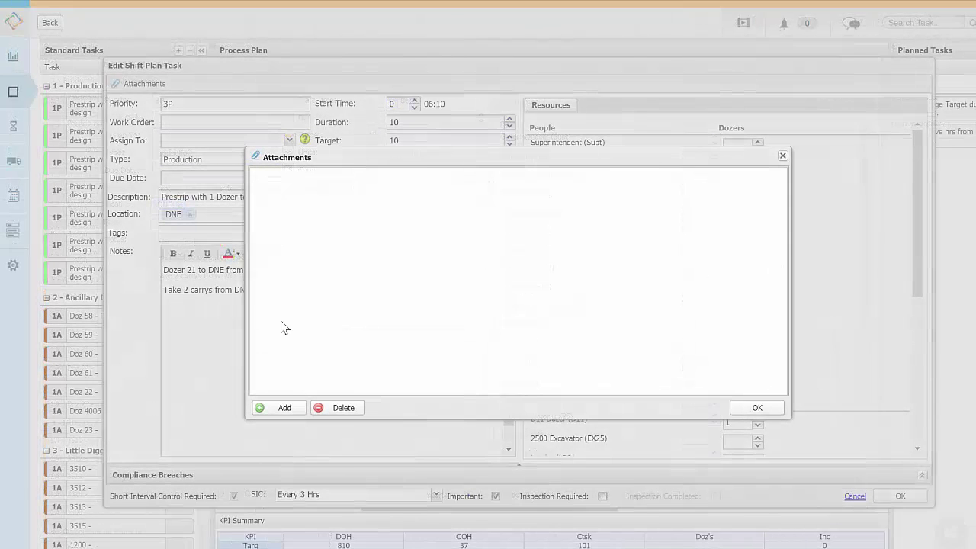
left_click(283, 408)
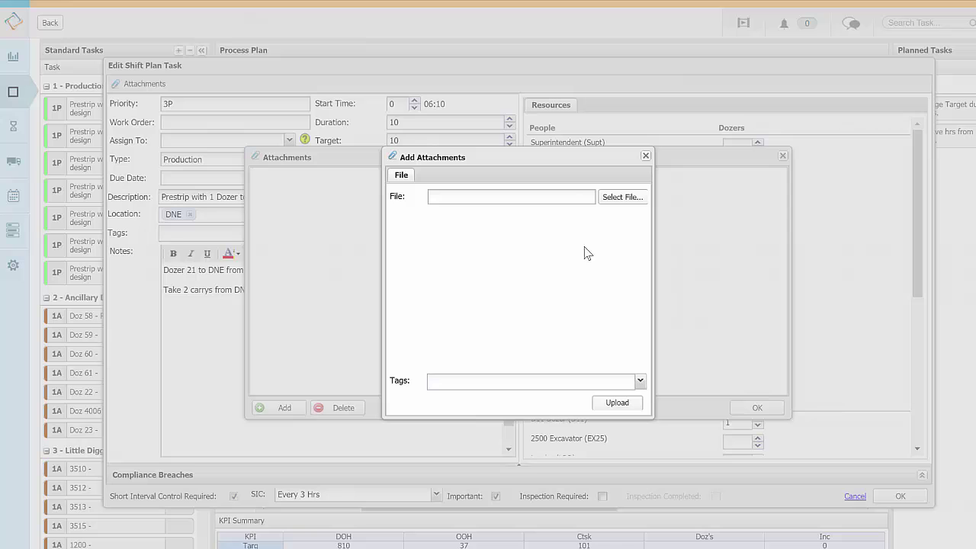
left_click(619, 199)
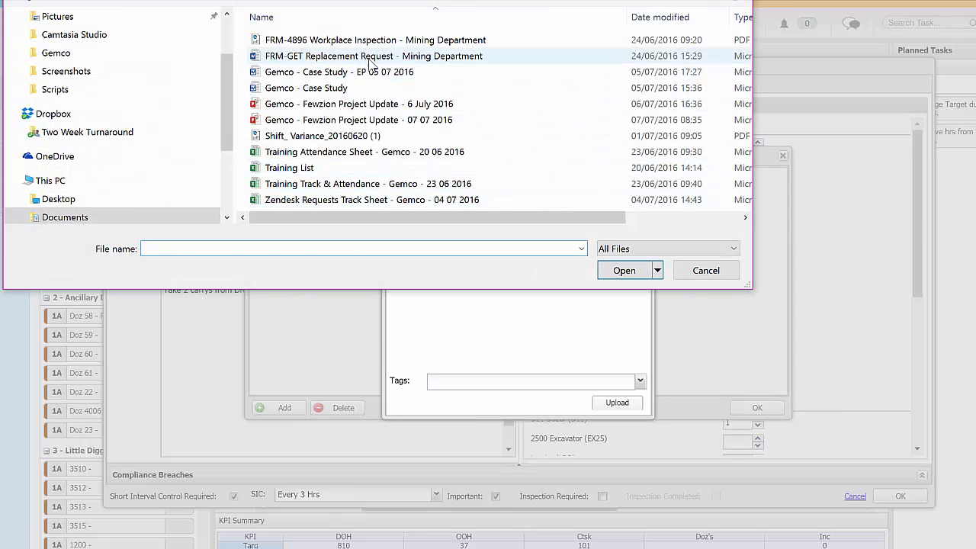
left_click(373, 58)
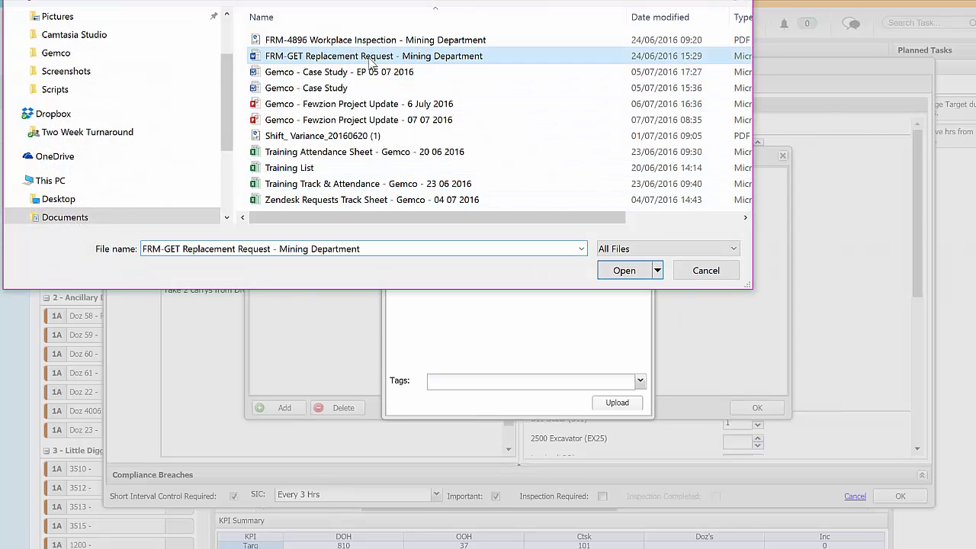
left_click(610, 273)
left_click(614, 405)
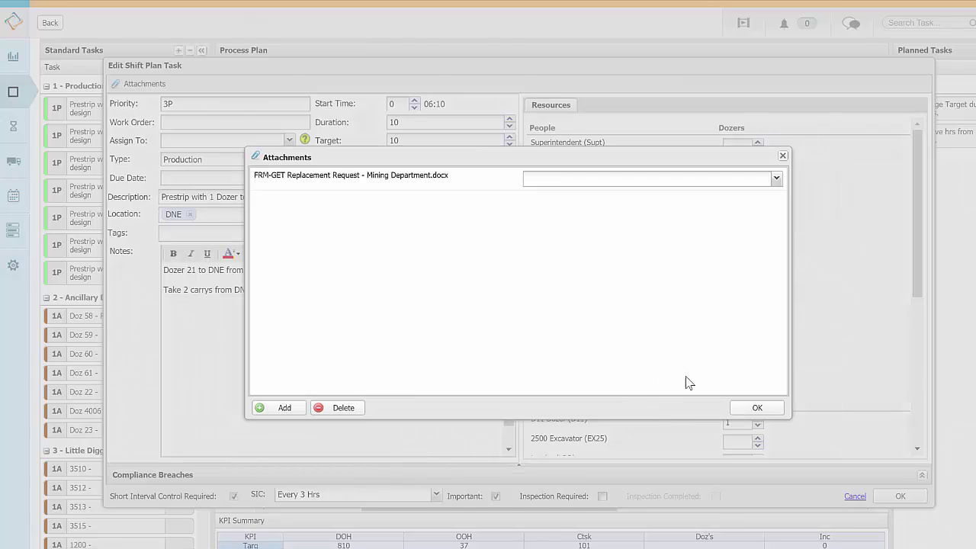
left_click(753, 409)
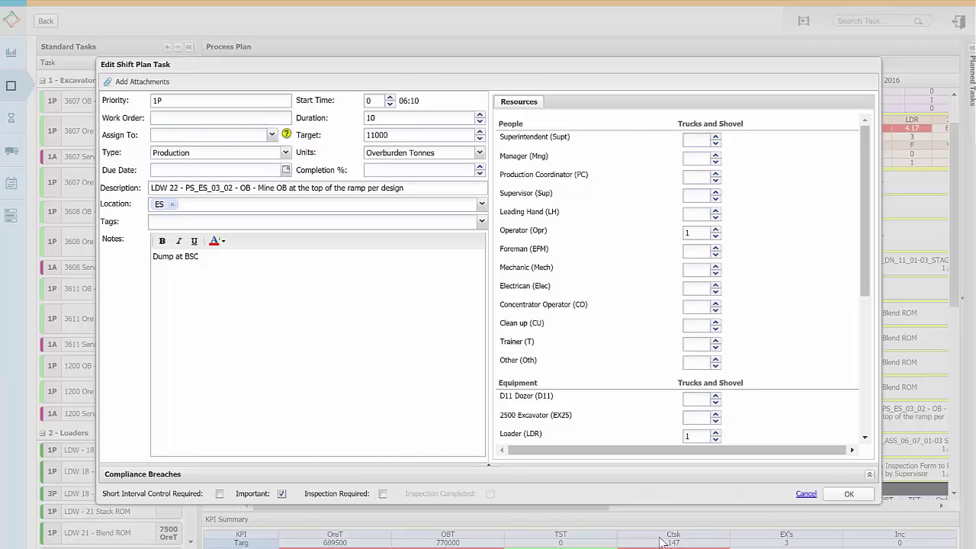
Assign the LDW 22 task to Dozers, requiring 1 Supervisor, 1 Operator and 1 D11 Dozer.
left_click(272, 135)
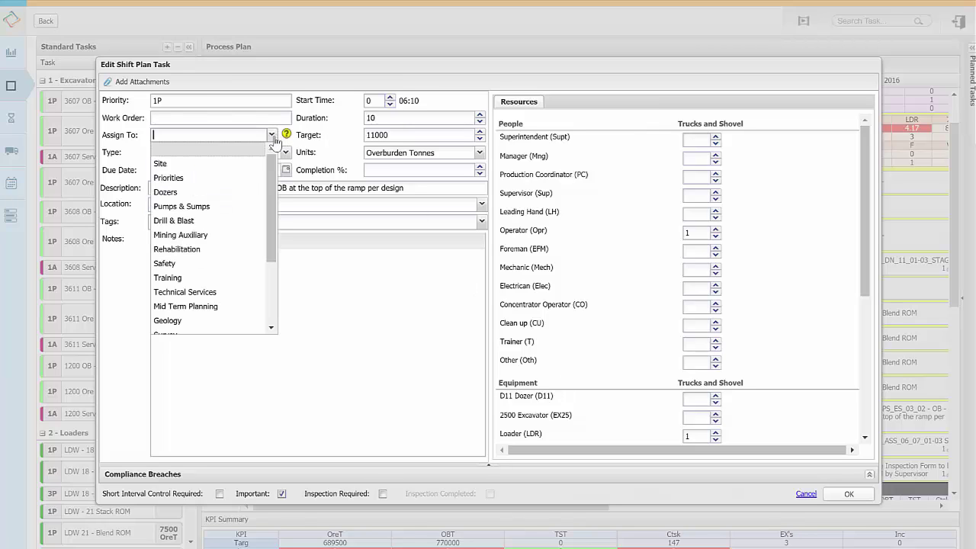
left_click(234, 198)
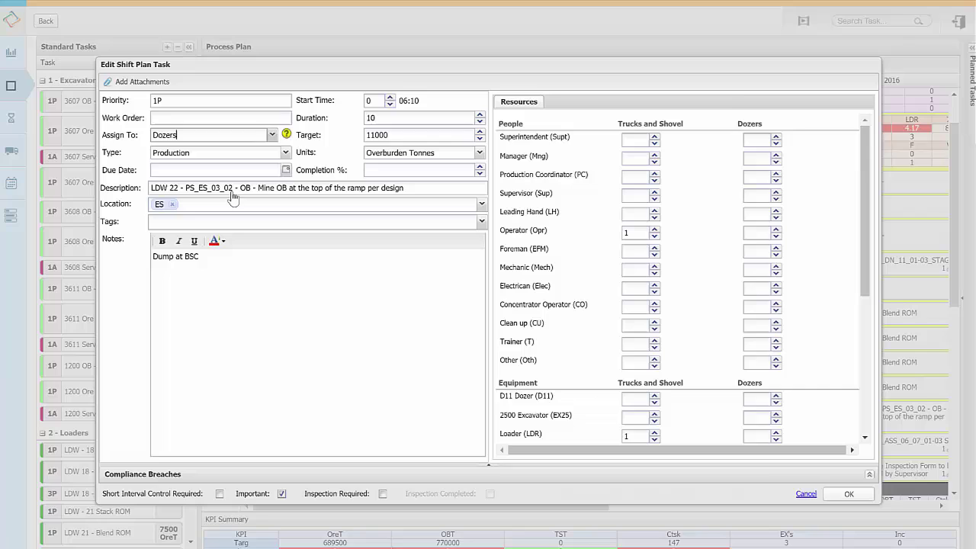
left_click(777, 192)
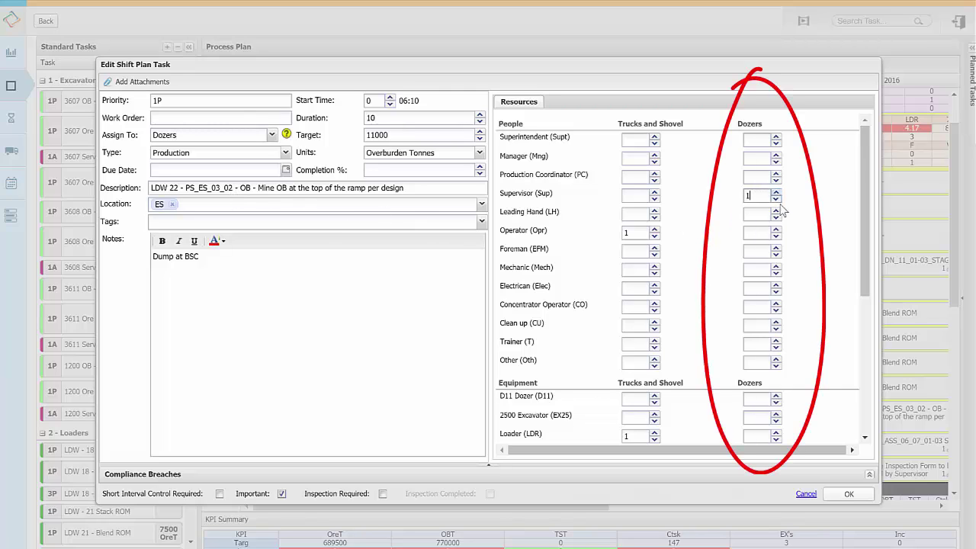
left_click(776, 228)
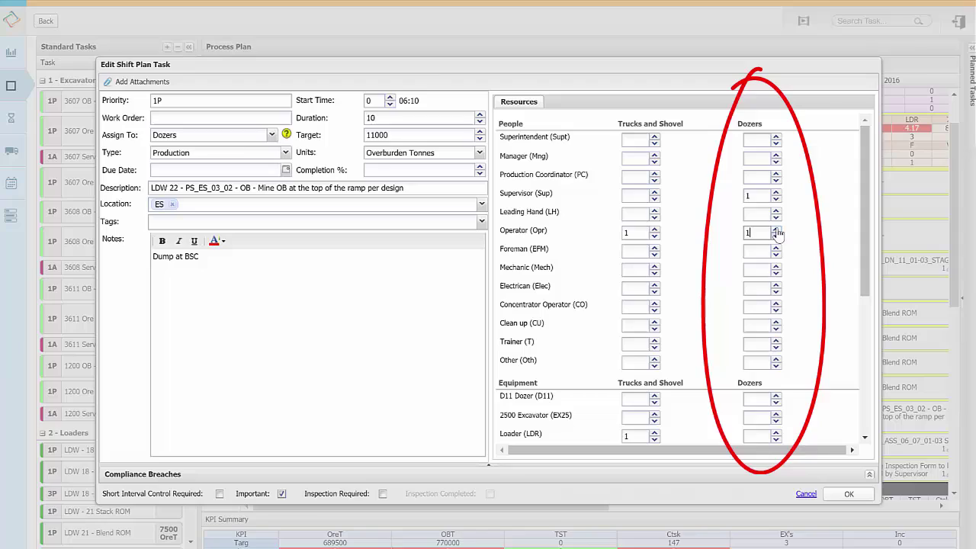
left_click(776, 395)
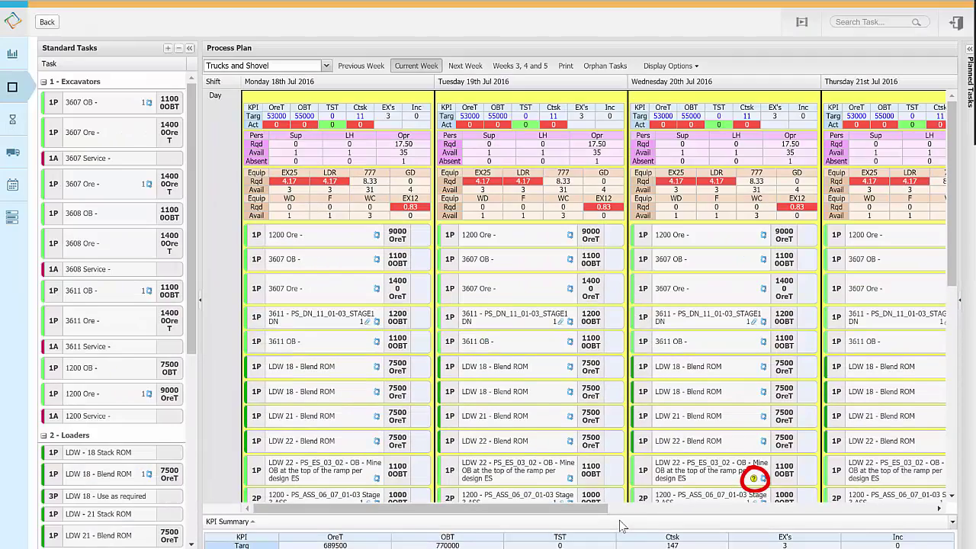
Switch the Process Plan to the Dozers crew.
left_click(326, 65)
left_click(279, 107)
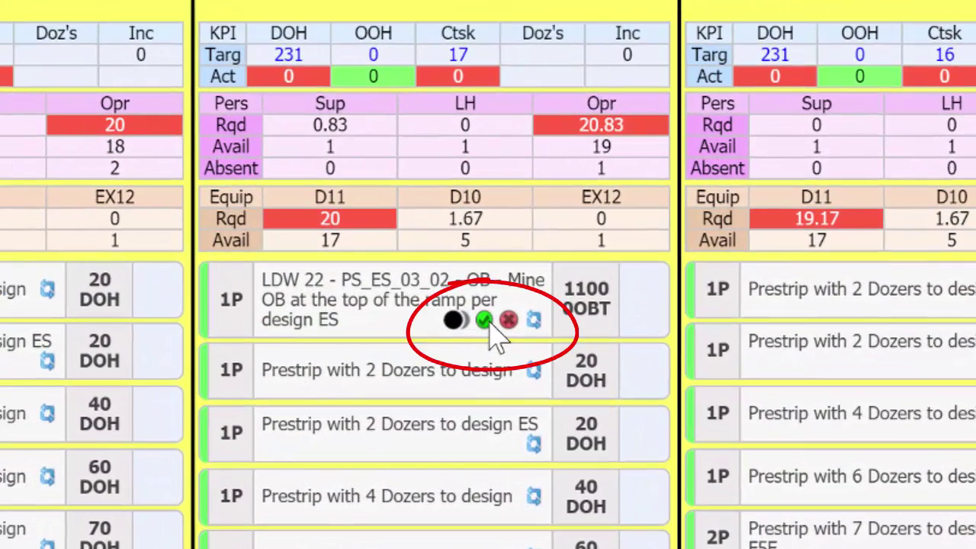
Approve Wednesday's LDW 22 shadow task and switch to the Trucks and Shovel plan.
left_click(486, 321)
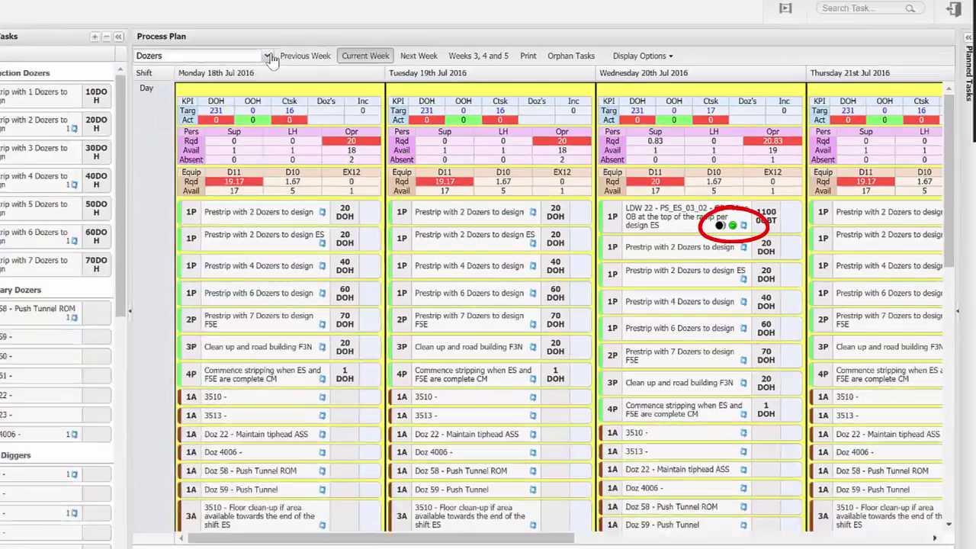
left_click(312, 64)
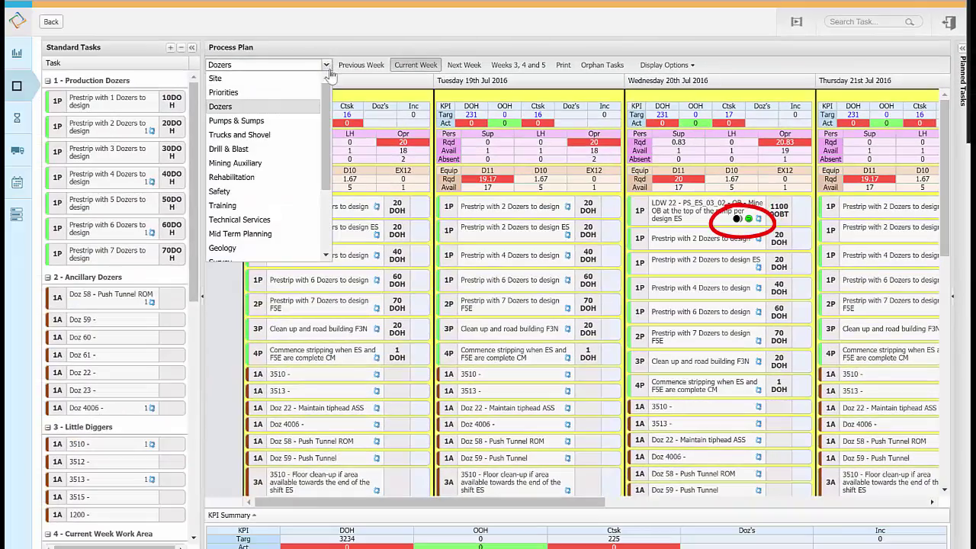
left_click(305, 135)
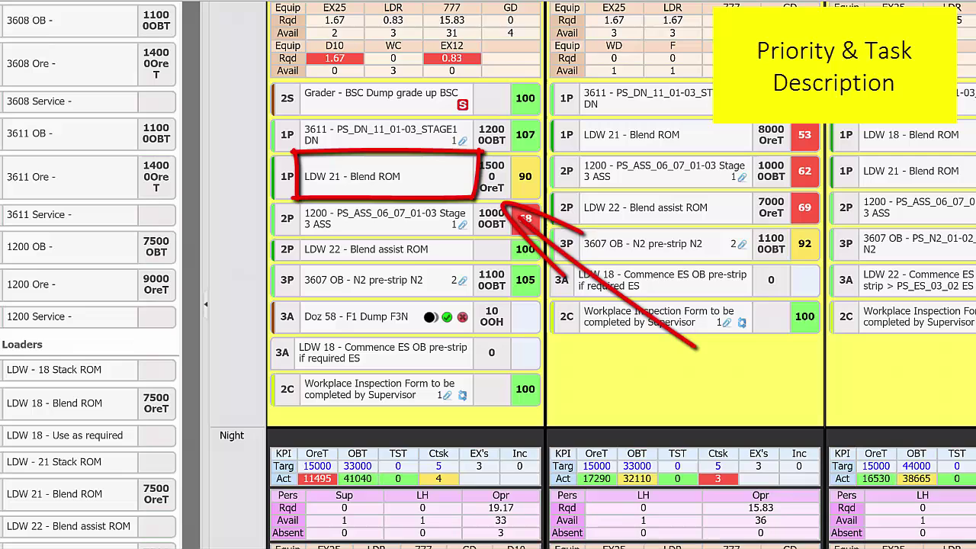
Change the Monday LDW 21 description to 'LDW 21 - Blend assist ROM'.
double_click(465, 174)
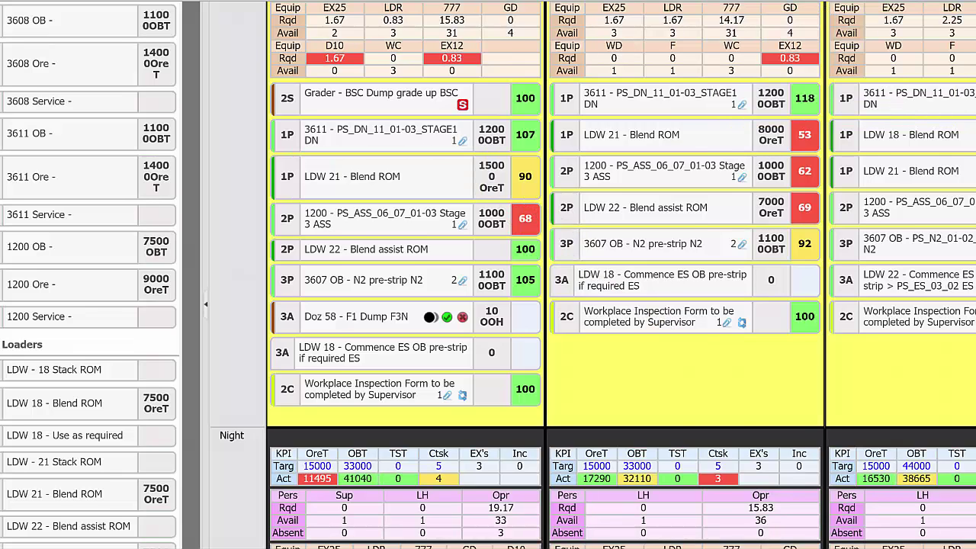
key("BackSpace")
key("BackSpace")
key("BackSpace")
key("BackSpace")
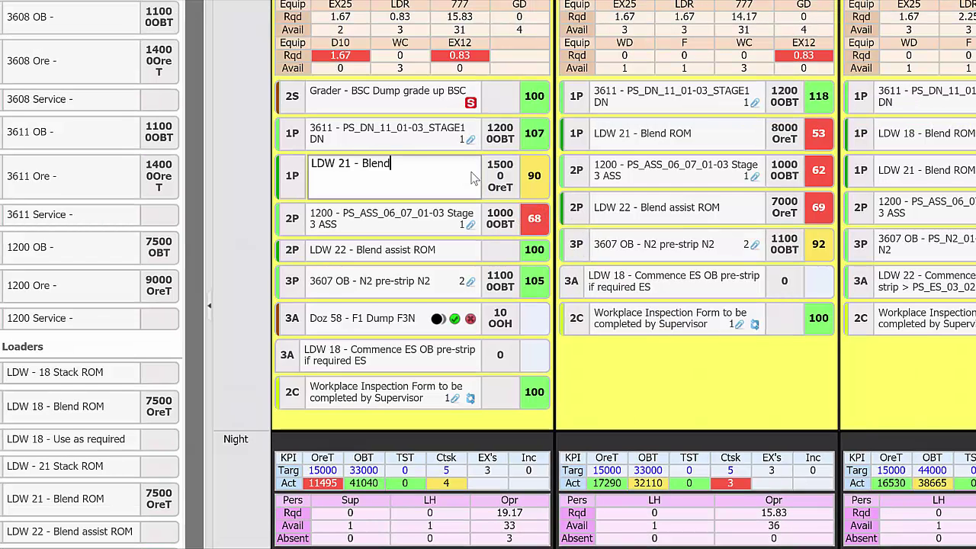
triple_click(473, 177)
left_click(473, 177)
type("a")
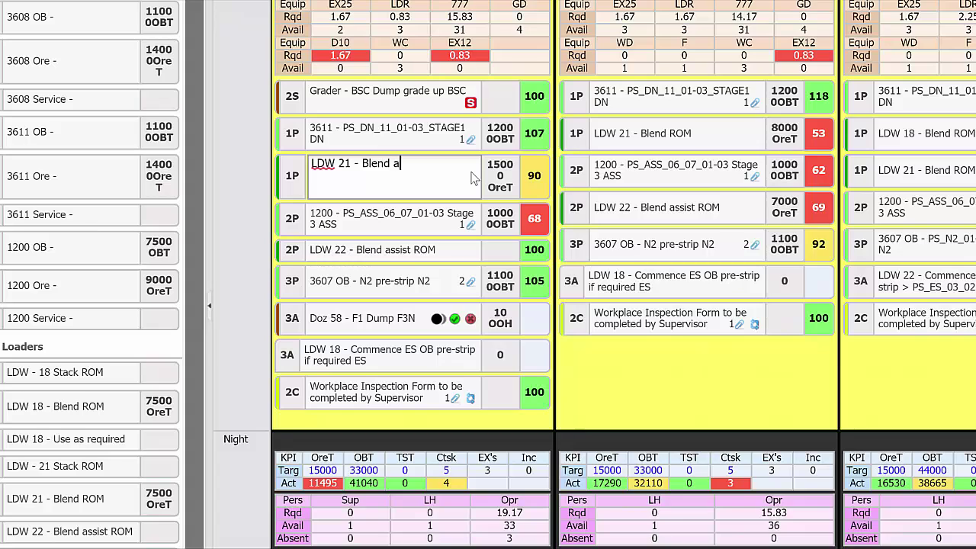
type("ssist ROM")
key("Return")
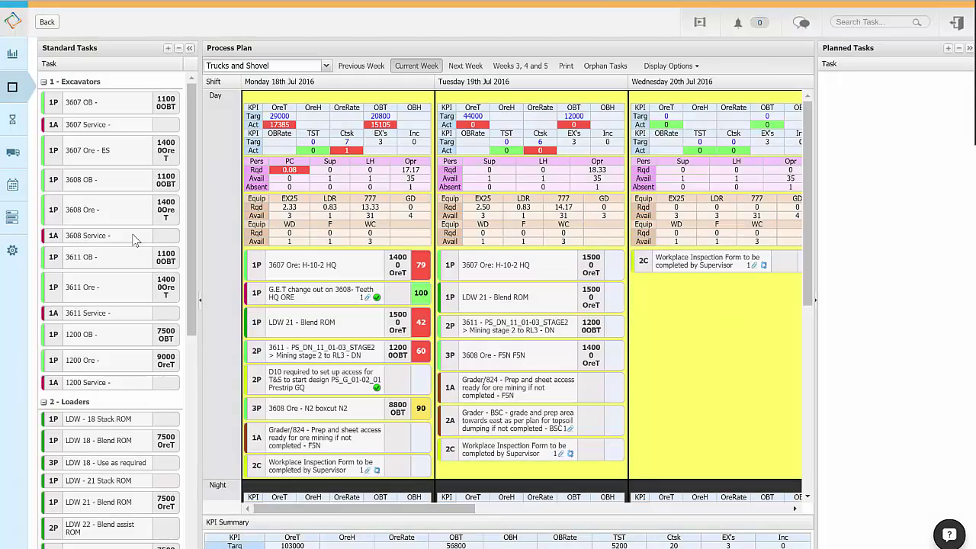
Show the 3608 Service standard task's context menu and look through its options.
right_click(133, 240)
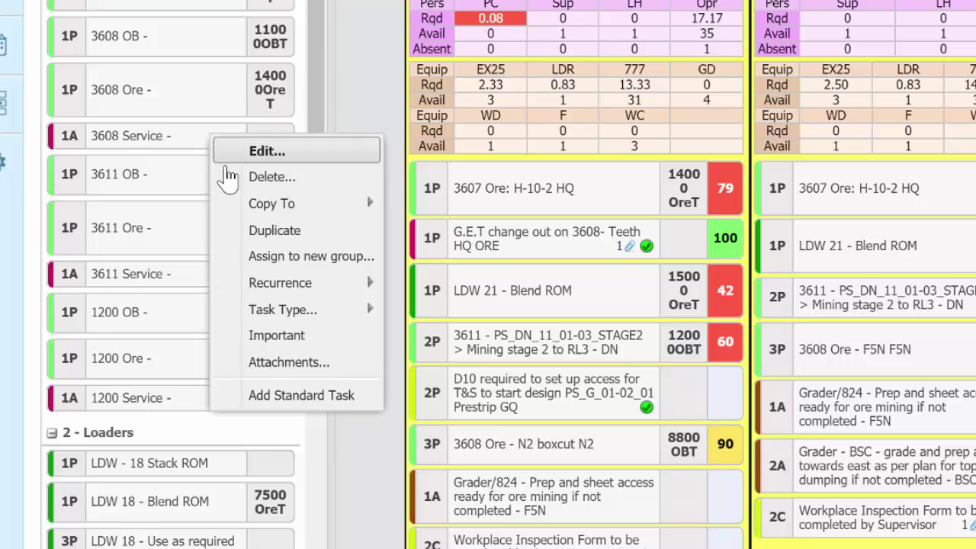
mouse_move(229, 211)
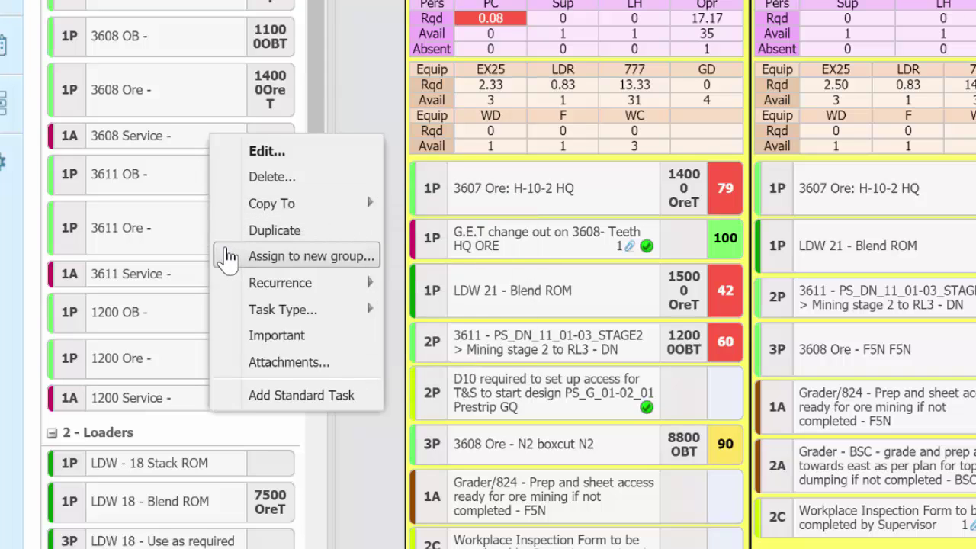
mouse_move(225, 284)
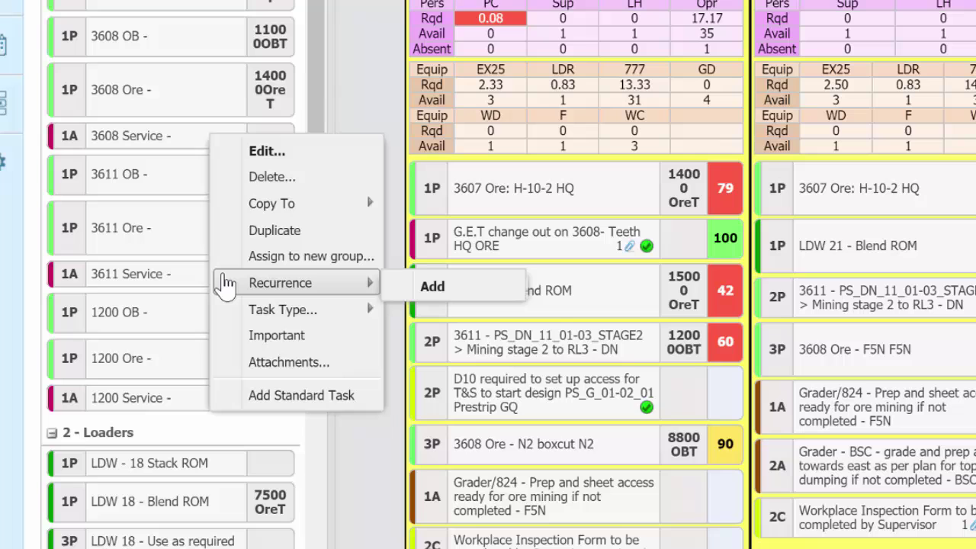
mouse_move(229, 312)
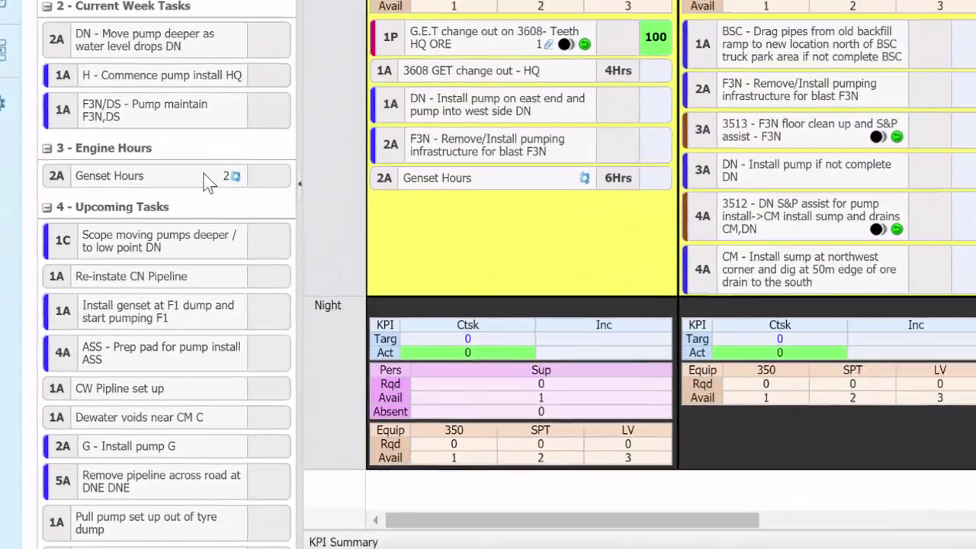
Show the Recurrence submenu for the Genset Hours standard task.
right_click(141, 296)
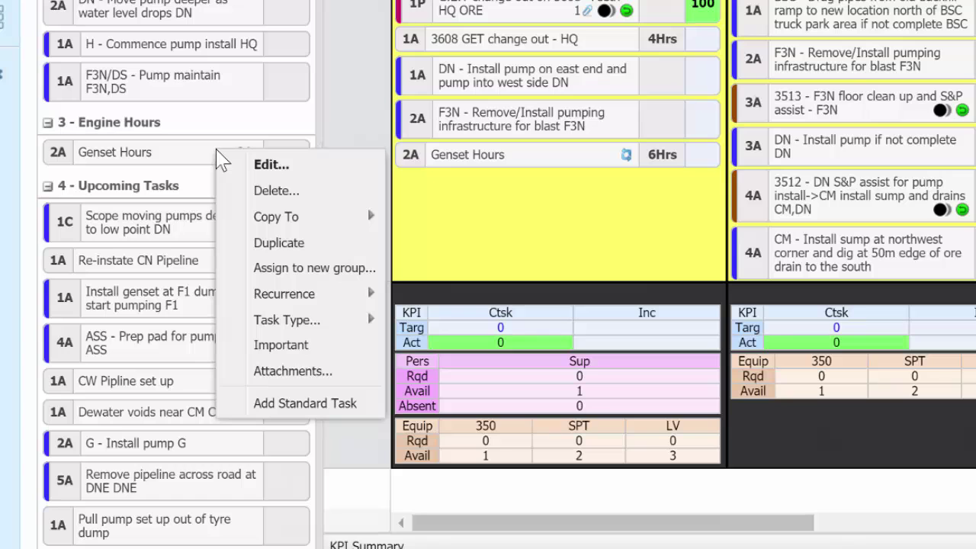
mouse_move(226, 299)
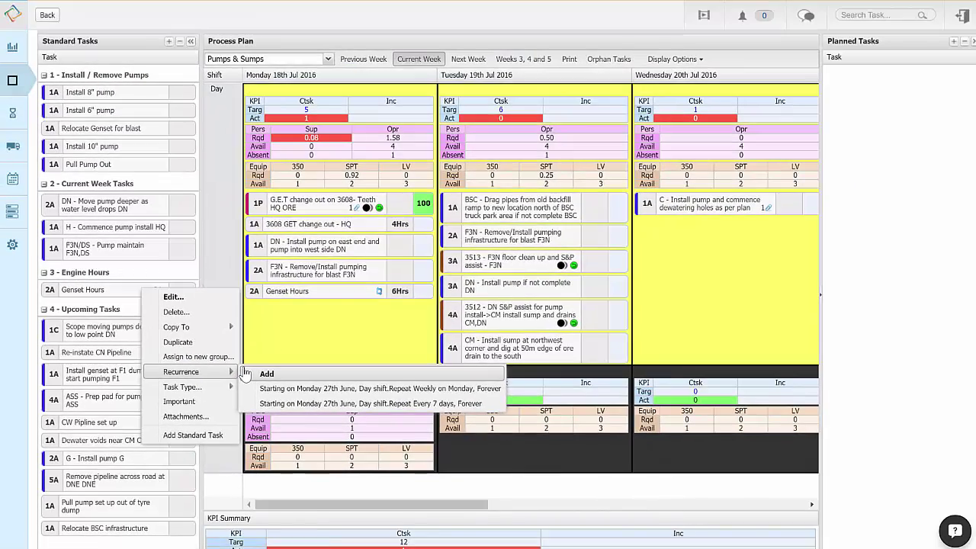
Add a daily Day-shift-only recurrence to Genset Hours starting 18/07/2016.
left_click(245, 373)
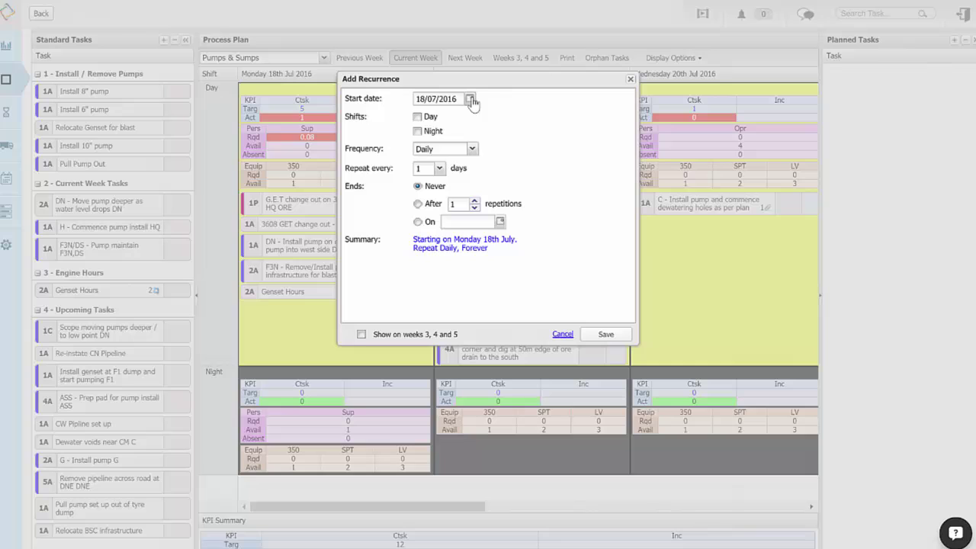
left_click(417, 117)
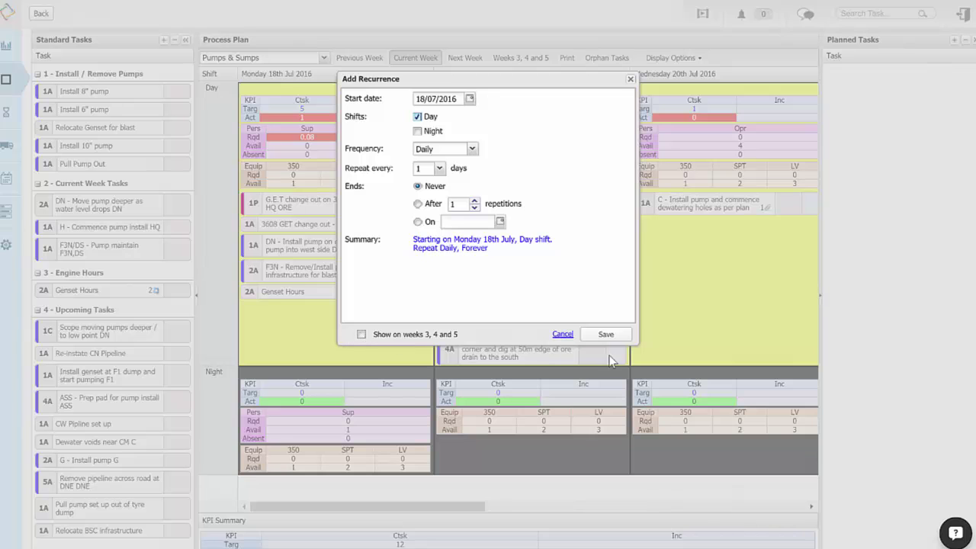
left_click(620, 336)
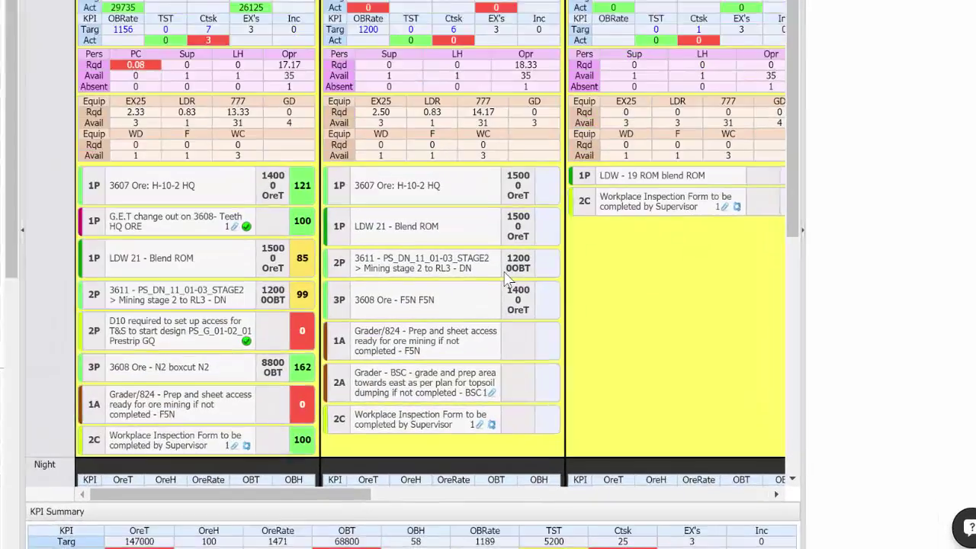
Duplicate Tuesday's 3611 - PS_DN_11_01-03_STAGE2 task and copy it onto Wednesday 20th Jul.
right_click(587, 340)
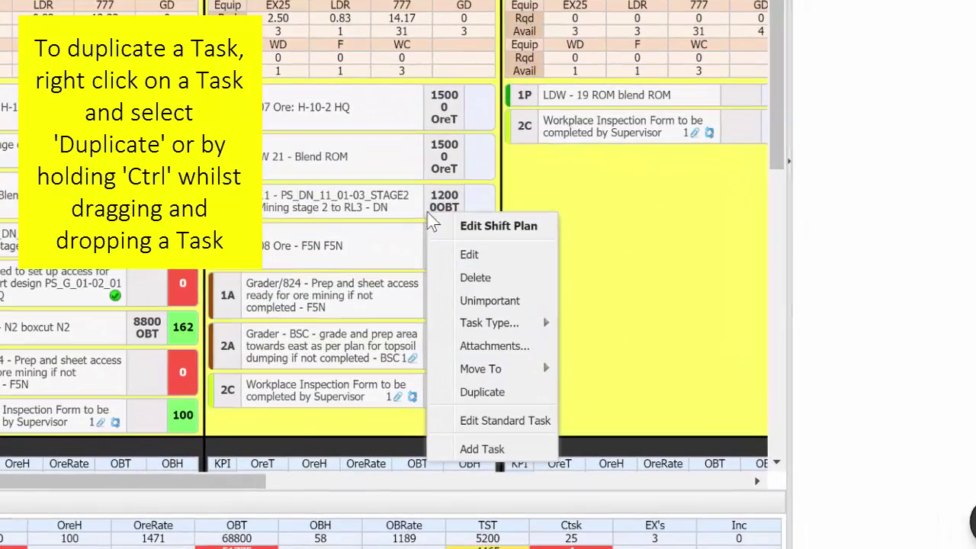
left_click(447, 392)
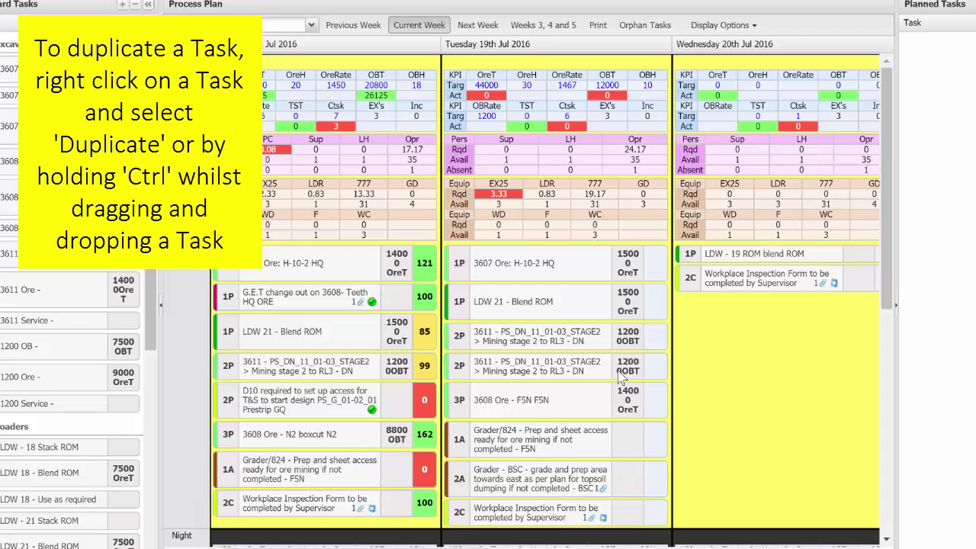
left_click_drag(619, 372, 717, 330)
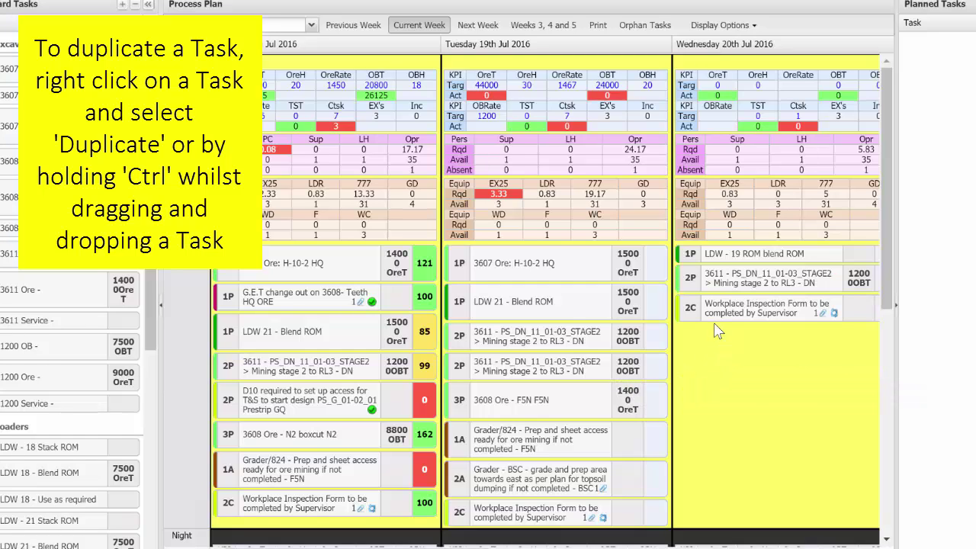